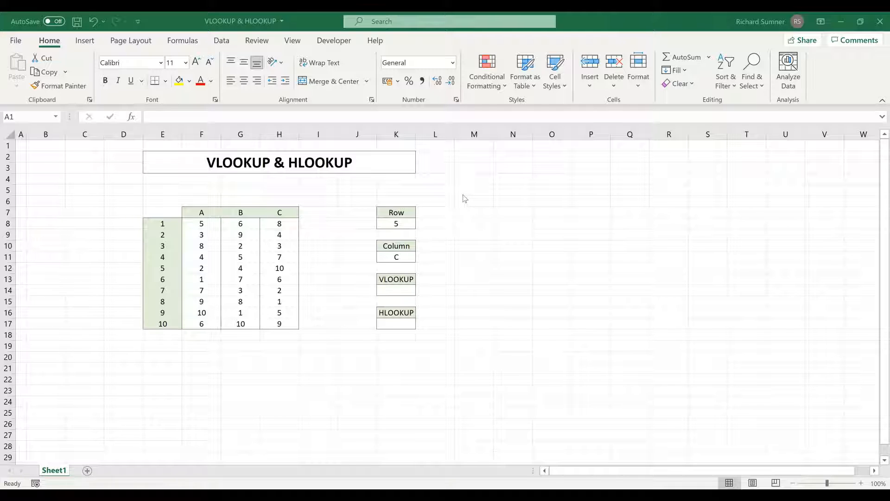
{"action": "left_click", "coordinate": [358, 227]}
{"action": "left_click", "coordinate": [313, 232]}
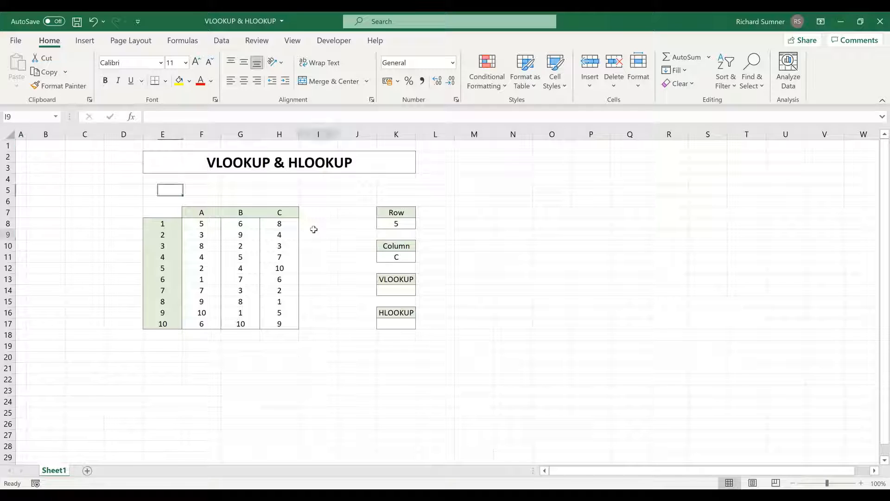
{"action": "left_click", "coordinate": [318, 225]}
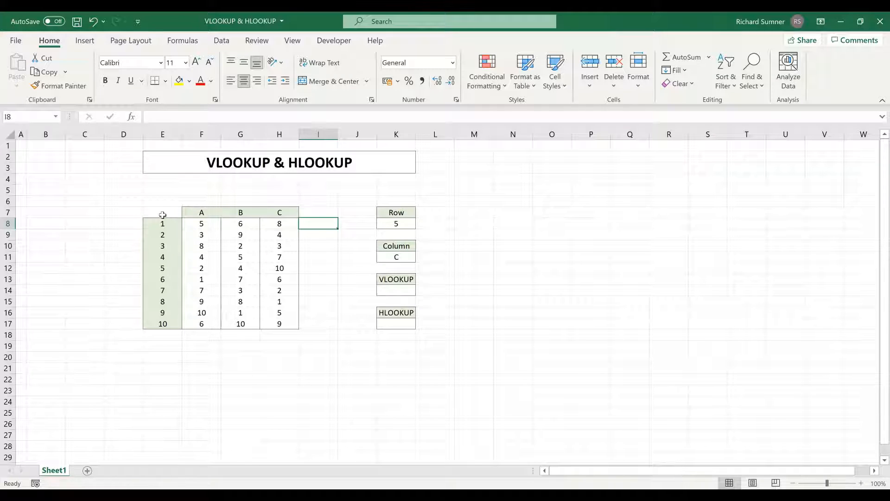
Examine the lookup table in E7:H17, comparing the row labels 1 to 10 with the values under columns A, B and C
{"action": "left_click_drag", "start_coordinate": [162, 214], "coordinate": [279, 323]}
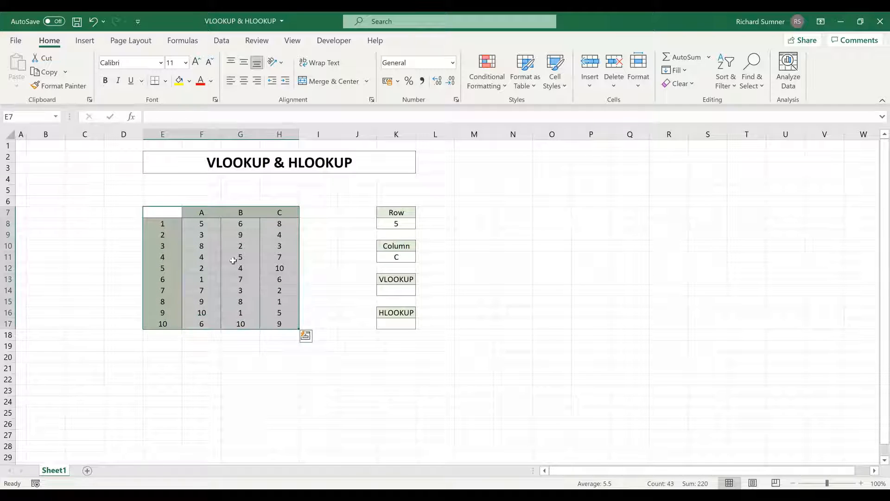
{"action": "left_click", "coordinate": [173, 245]}
{"action": "left_click", "coordinate": [165, 224]}
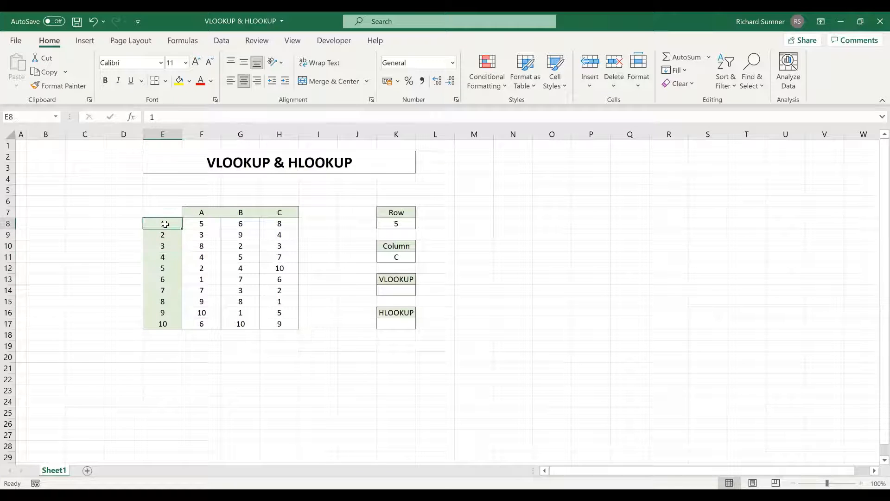
{"action": "left_click_drag", "start_coordinate": [165, 224], "coordinate": [168, 322]}
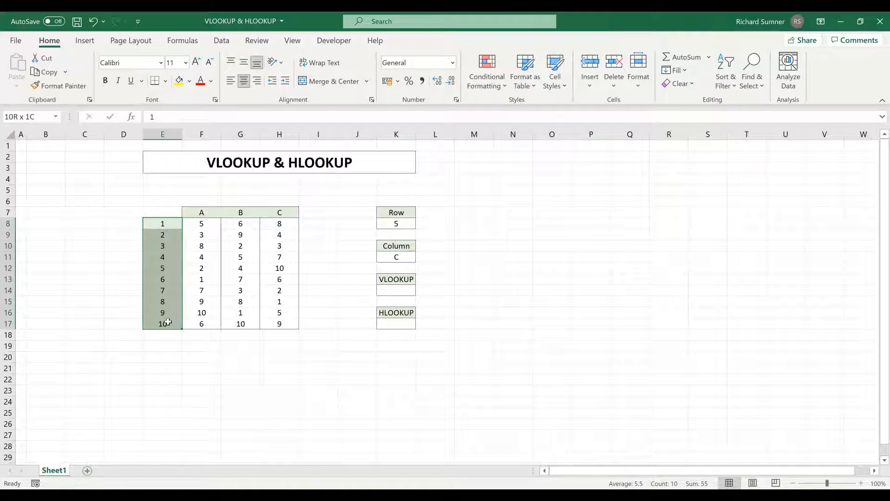
{"action": "left_click_drag", "start_coordinate": [201, 224], "coordinate": [203, 323]}
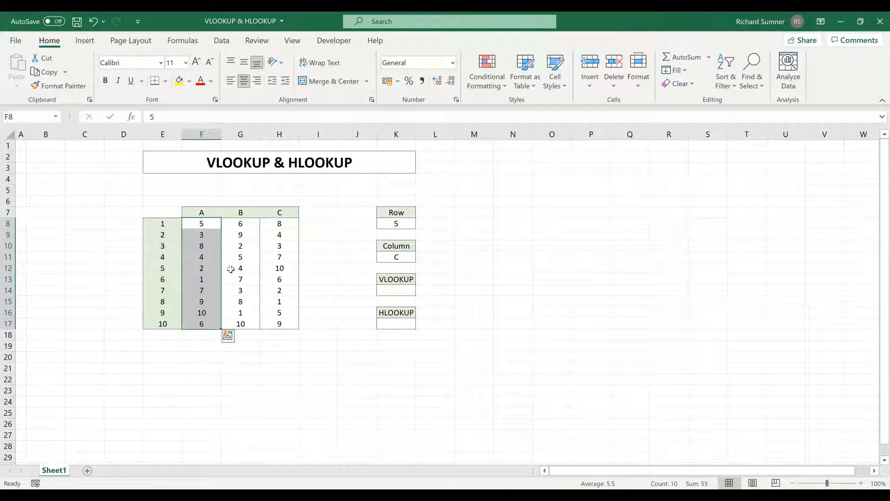
{"action": "left_click_drag", "start_coordinate": [239, 224], "coordinate": [240, 323]}
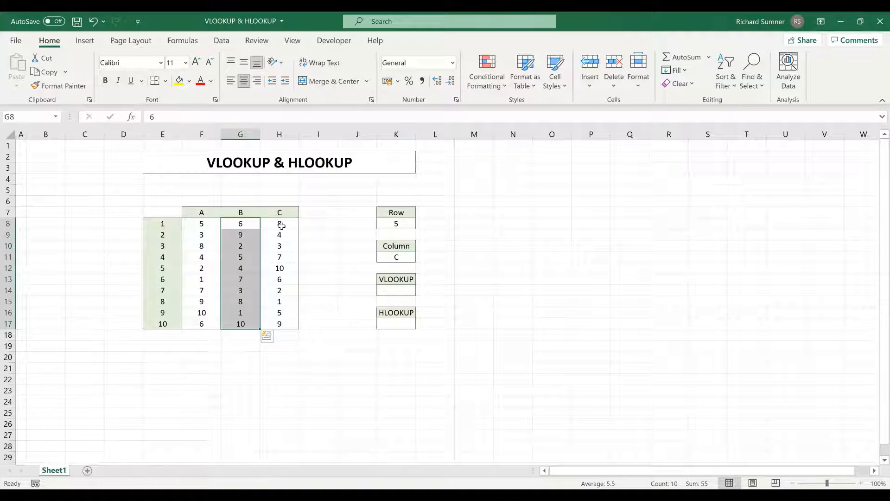
{"action": "left_click_drag", "start_coordinate": [282, 225], "coordinate": [279, 324]}
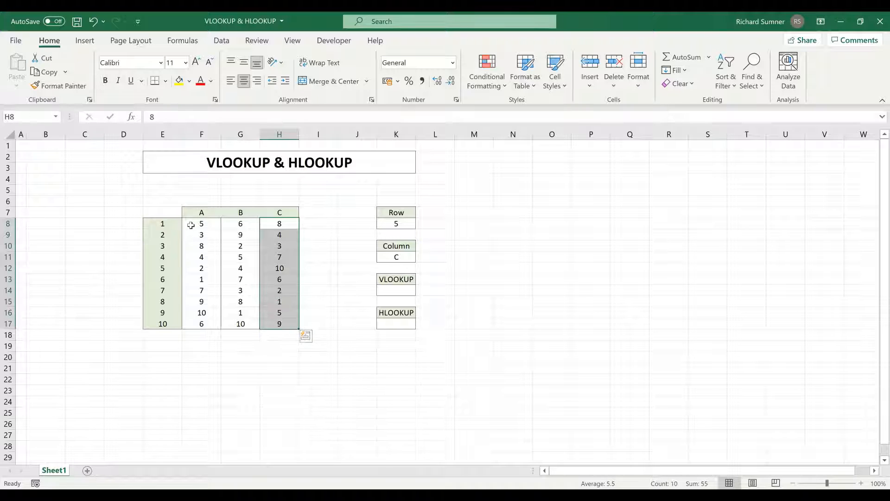
{"action": "left_click_drag", "start_coordinate": [190, 225], "coordinate": [193, 322]}
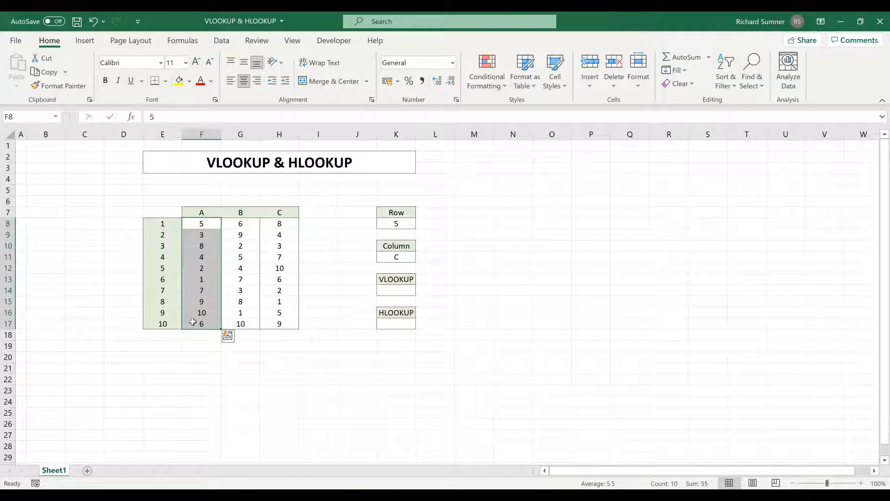
{"action": "left_click_drag", "start_coordinate": [171, 224], "coordinate": [173, 322]}
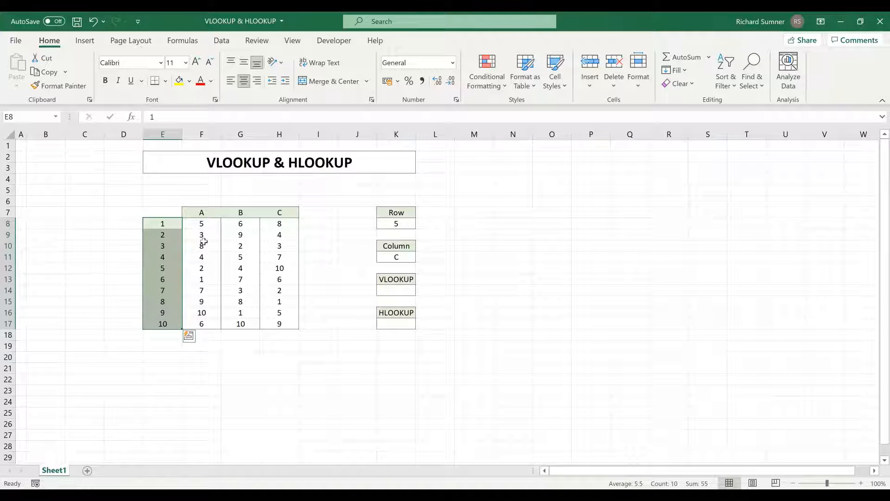
{"action": "left_click_drag", "start_coordinate": [207, 223], "coordinate": [204, 323]}
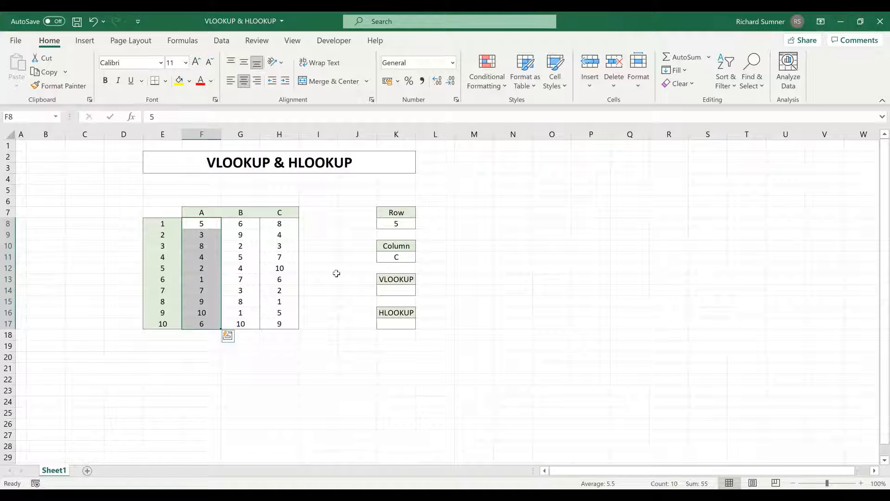
Start a VLOOKUP formula in K14 with the Row cell K8 as a relative lookup value
{"action": "left_click", "coordinate": [393, 291]}
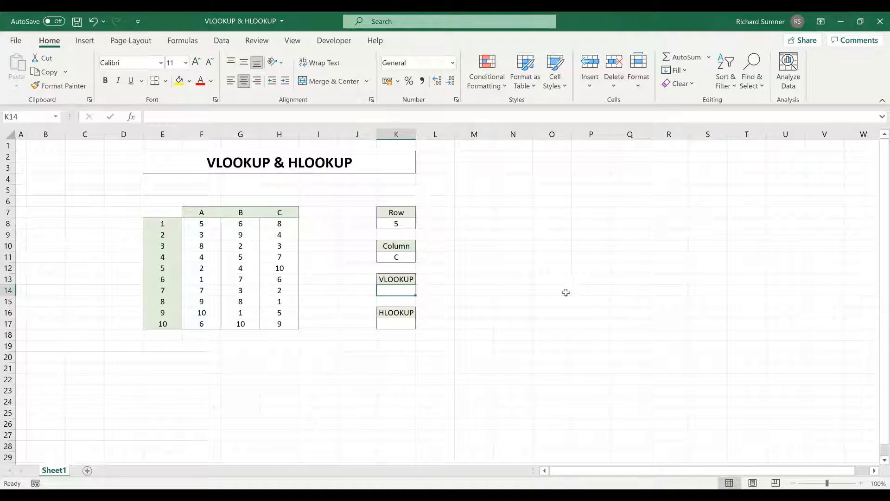
{"action": "type", "text": "="}
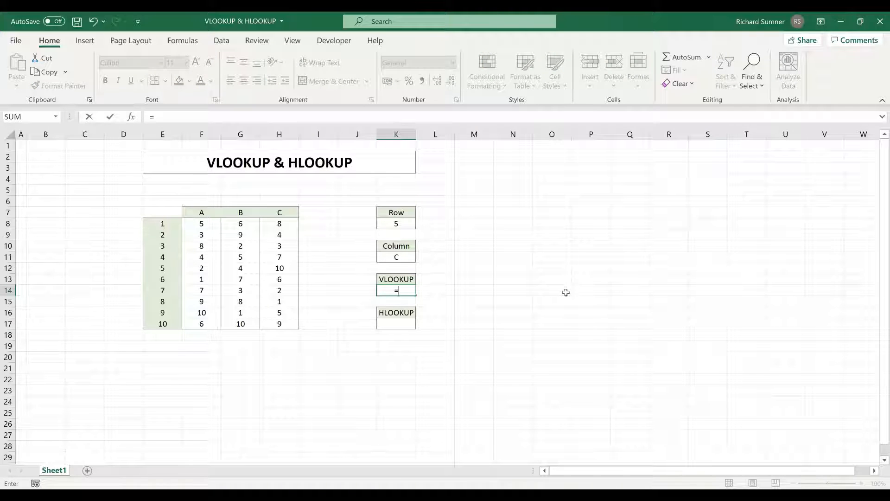
{"action": "type", "text": "VLOO"}
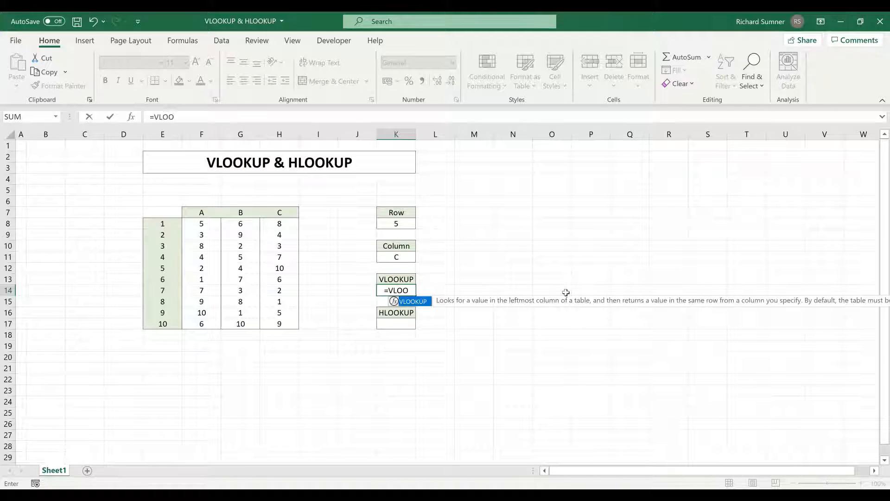
{"action": "type", "text": "KUP"}
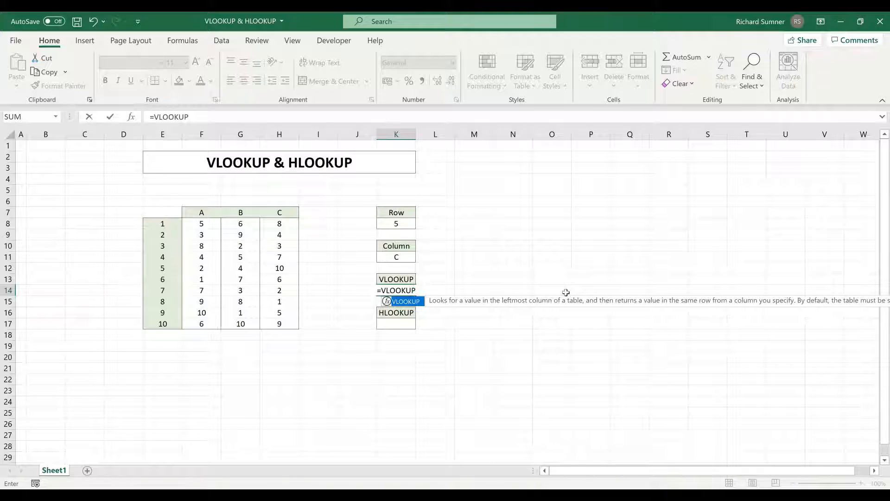
{"action": "type", "text": "("}
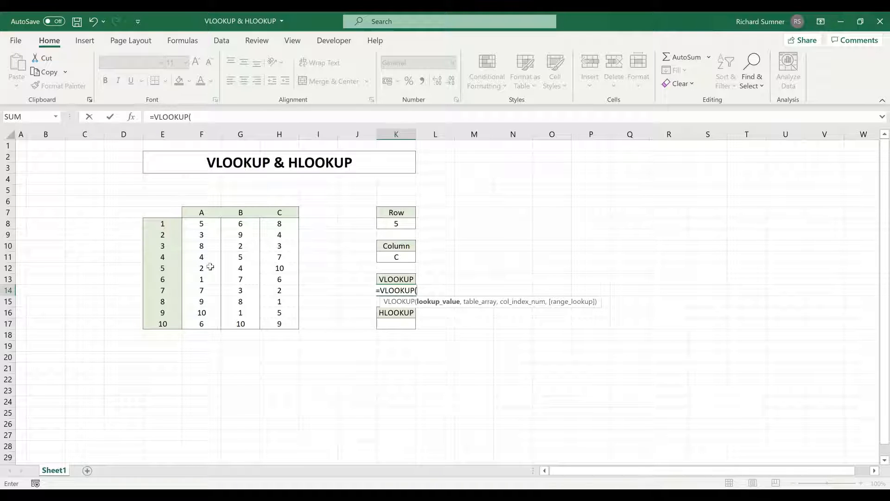
{"action": "left_click", "coordinate": [401, 225]}
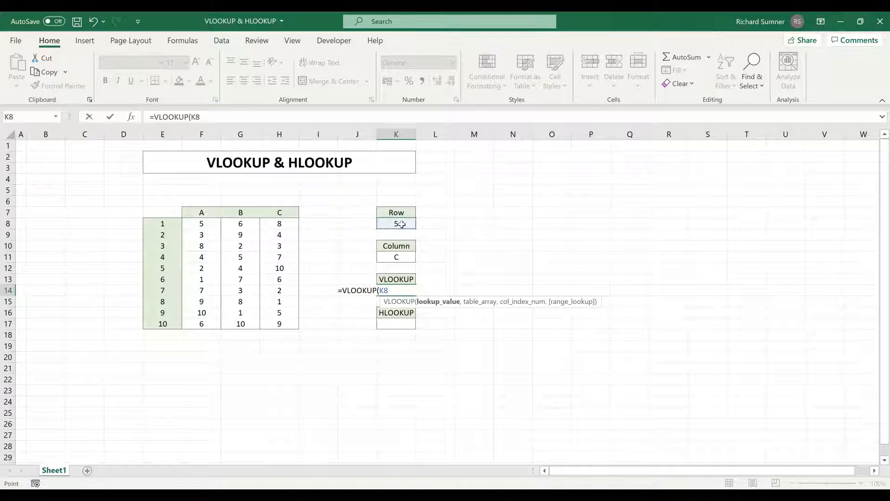
{"action": "key", "text": "F4"}
{"action": "key", "text": "F4"}
{"action": "key", "text": "F4"}
{"action": "key", "text": "F4"}
{"action": "type", "text": ","}
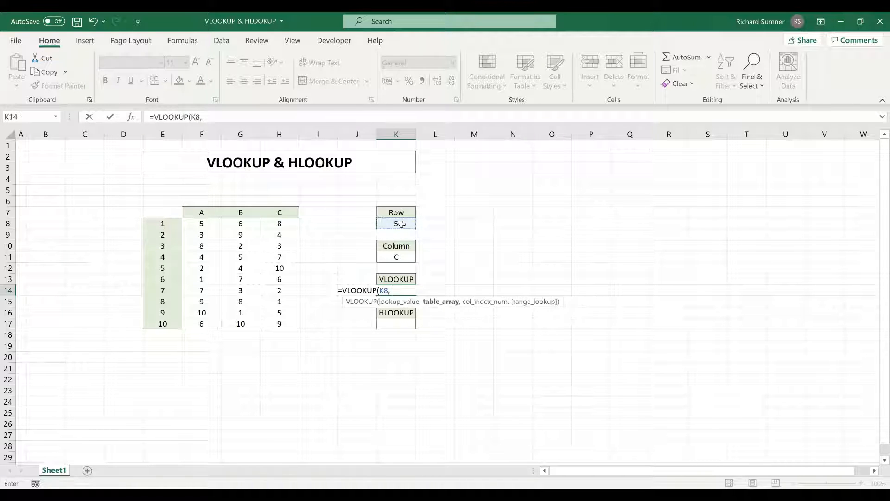
Complete the VLOOKUP with table array E8:H17, column index 2 and FALSE for an exact match, and check it against table row 5
{"action": "left_click", "coordinate": [169, 224]}
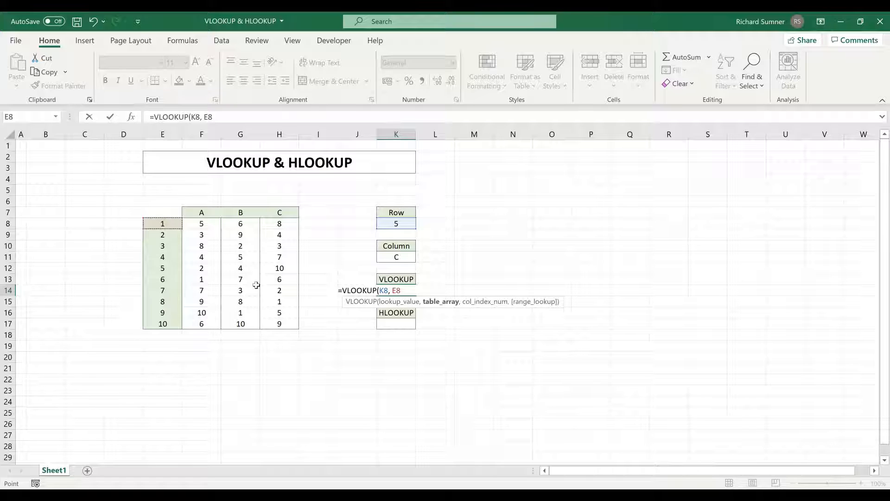
{"action": "left_click", "coordinate": [276, 323], "text": "shift"}
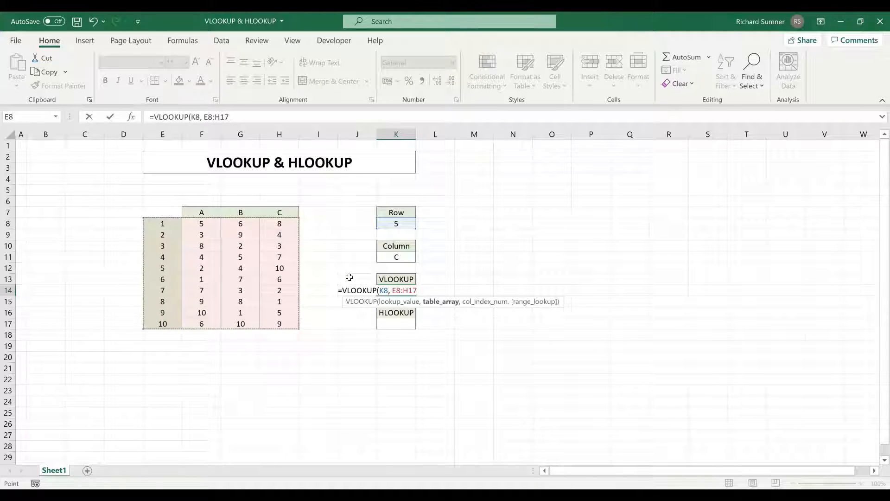
{"action": "type", "text": ", 2"}
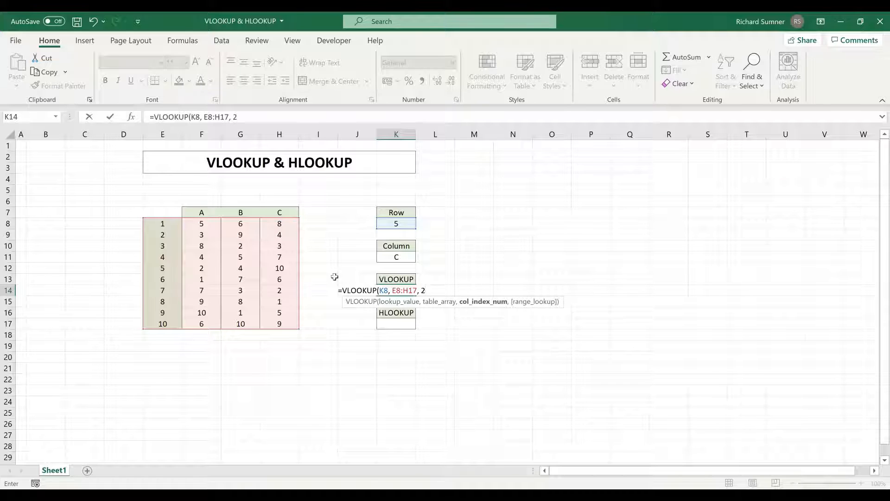
{"action": "type", "text": ", F"}
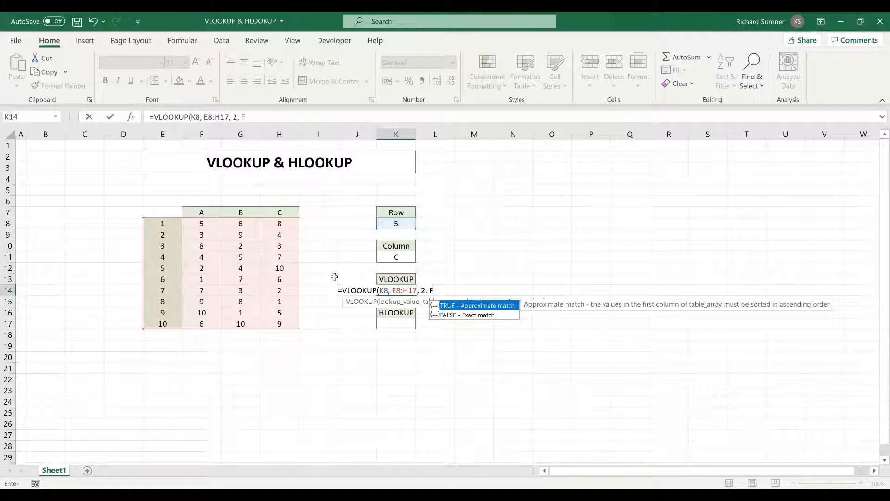
{"action": "type", "text": "ALSE)"}
{"action": "key", "text": "Return"}
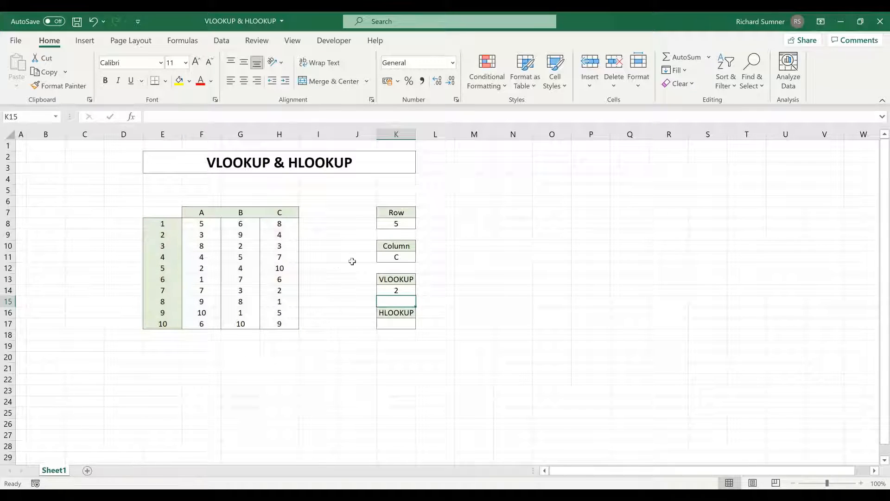
{"action": "left_click", "coordinate": [165, 270]}
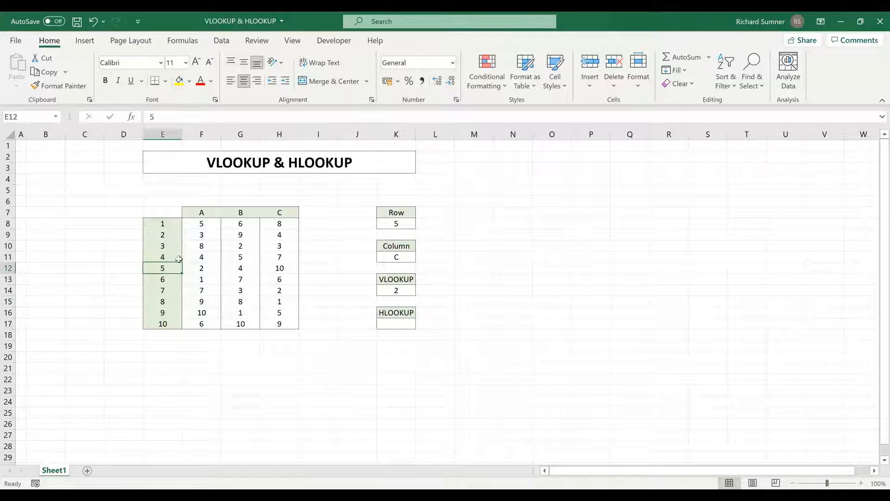
{"action": "left_click", "coordinate": [208, 270]}
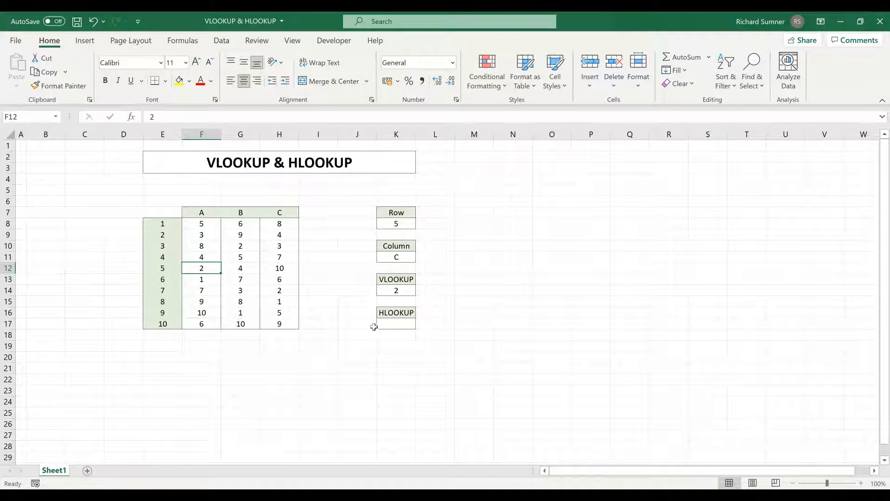
Start an HLOOKUP formula in K17 with the Column cell K11 as a relative lookup value
{"action": "left_click", "coordinate": [397, 325]}
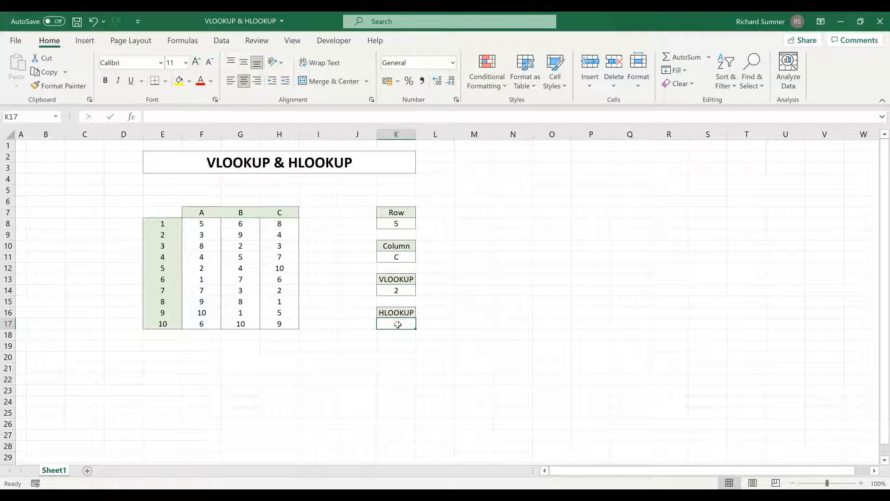
{"action": "type", "text": "="}
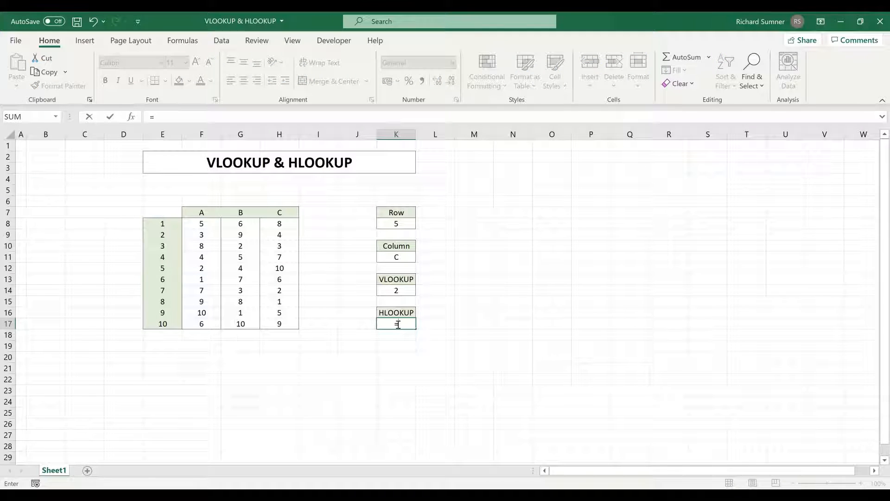
{"action": "type", "text": "HLOOK"}
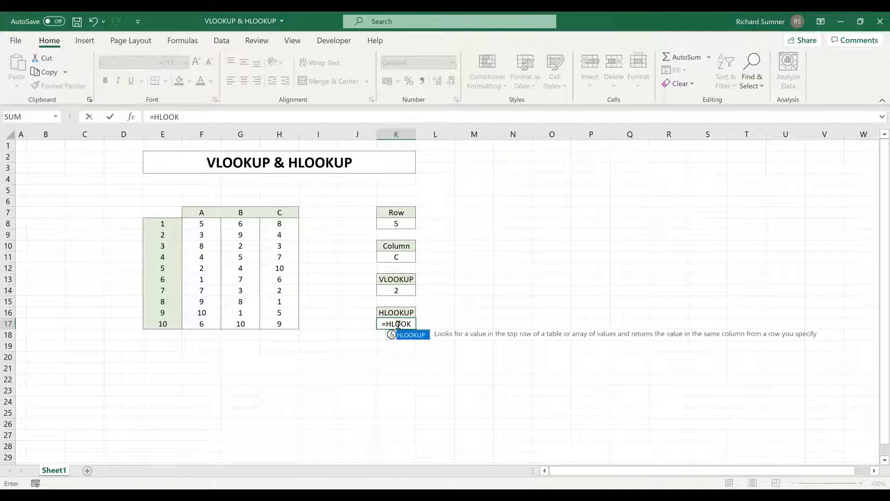
{"action": "key", "text": "Tab"}
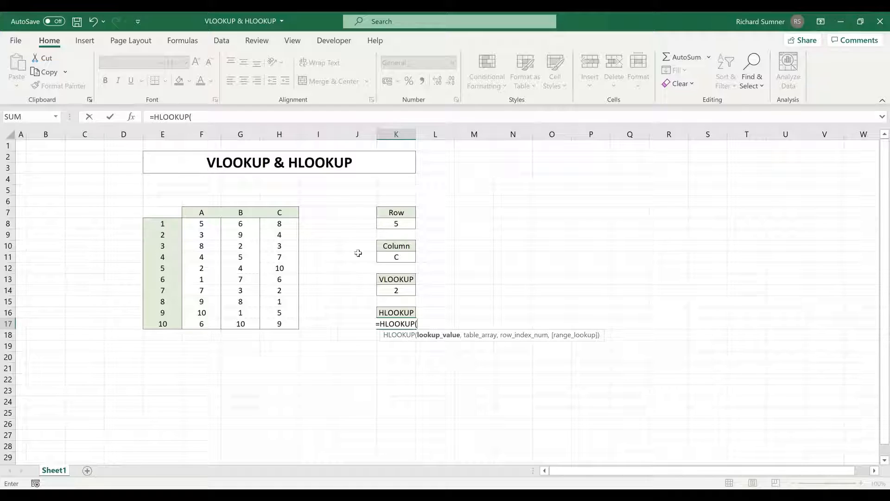
{"action": "left_click", "coordinate": [401, 256]}
{"action": "key", "text": "F4"}
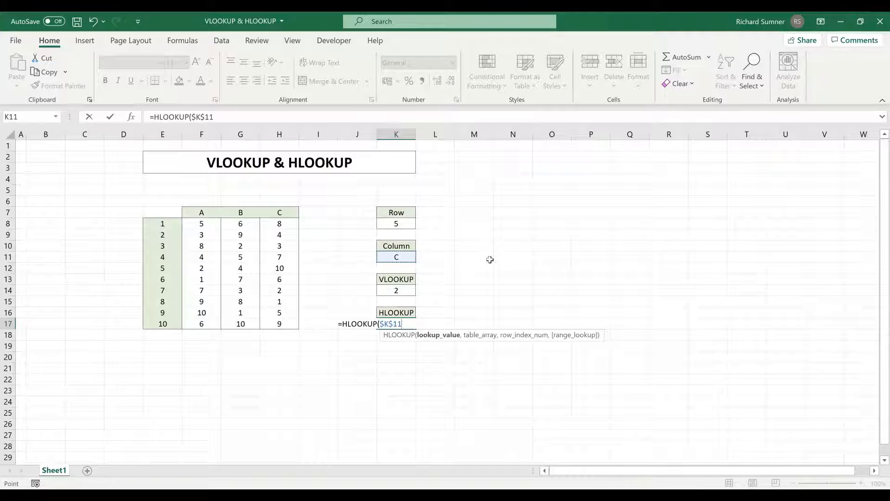
{"action": "key", "text": "F4"}
{"action": "key", "text": "F4"}
{"action": "key", "text": "F4"}
{"action": "type", "text": ","}
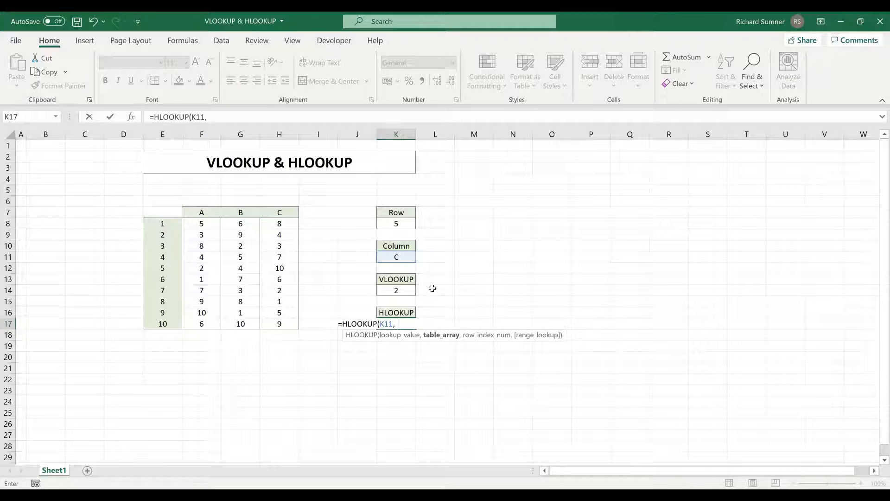
Complete the HLOOKUP in K17 with table array F7:H17, row index 6 and FALSE for an exact match
{"action": "left_click", "coordinate": [197, 212]}
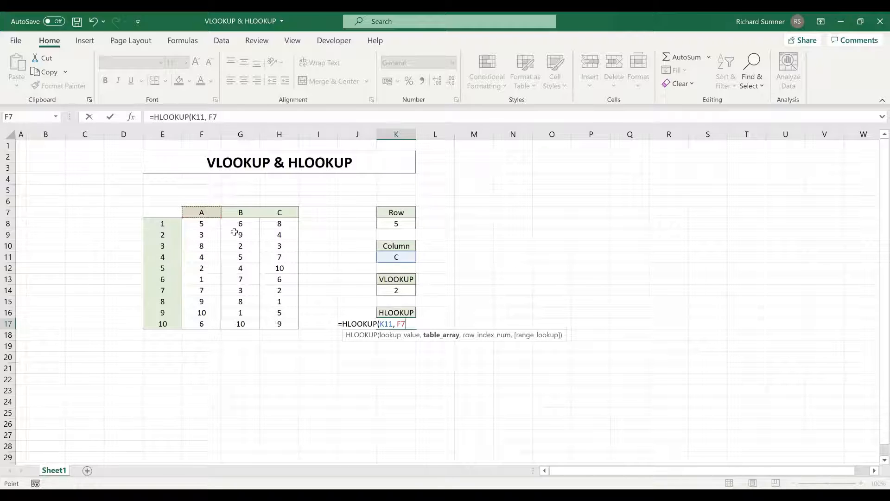
{"action": "key", "text": "ctrl+shift+Right"}
{"action": "key", "text": "ctrl+shift+Down"}
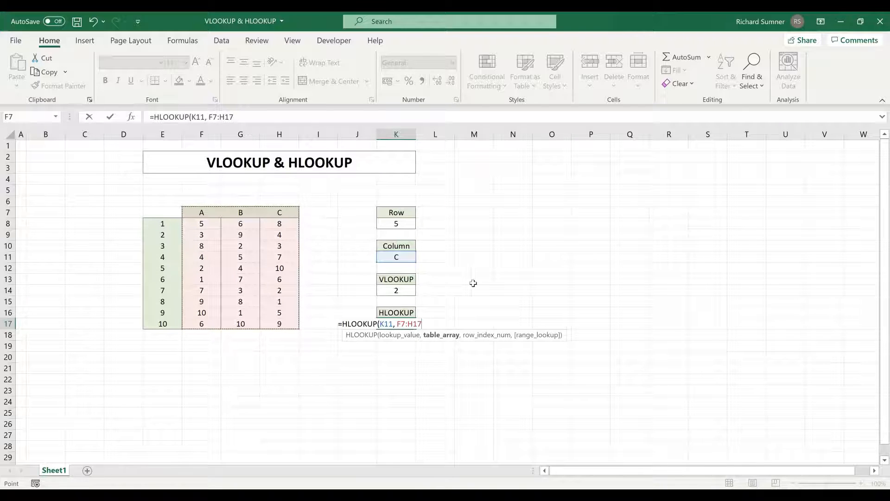
{"action": "type", "text": ", 6"}
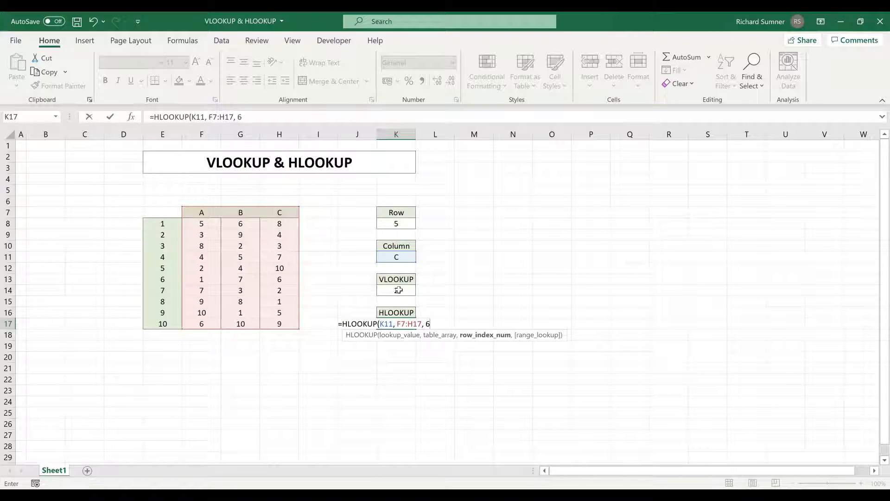
{"action": "type", "text": ", FALS"}
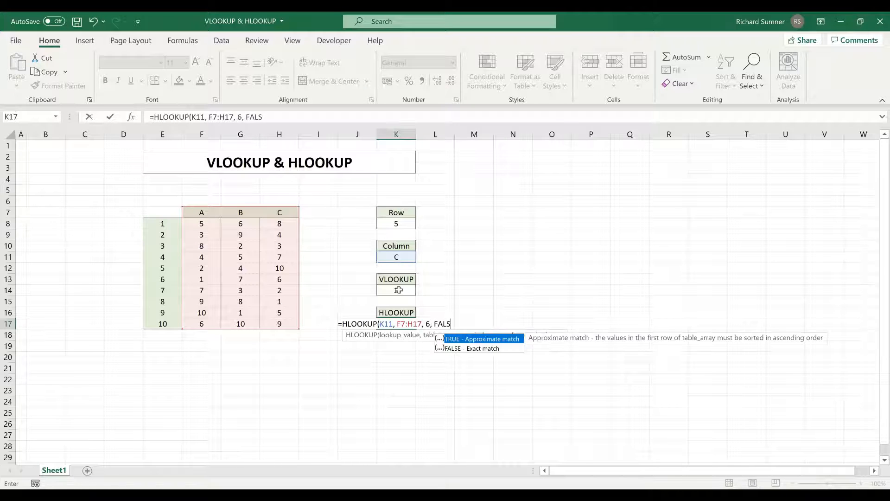
{"action": "type", "text": "E"}
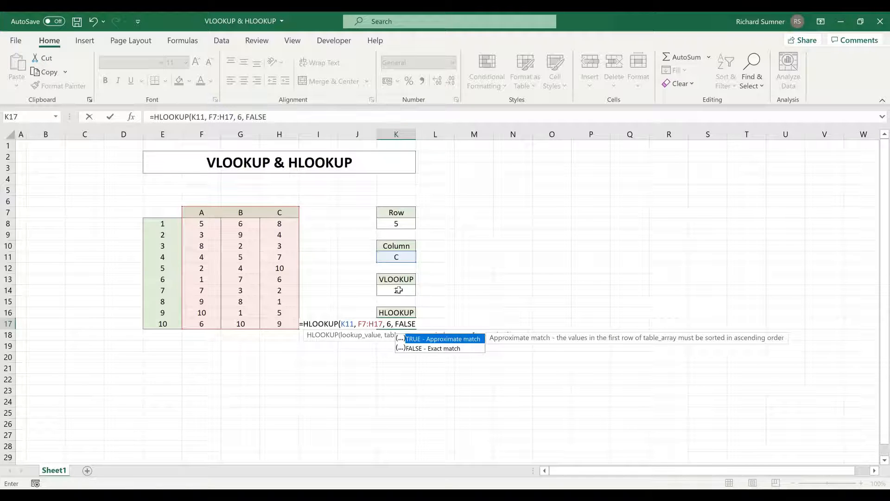
{"action": "key", "text": "Return"}
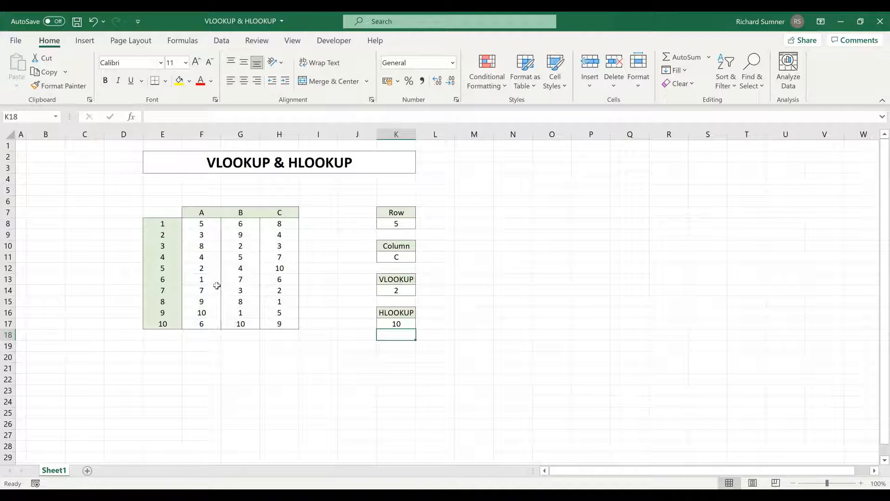
Check the HLOOKUP result by counting six rows down column C of the table, from header H7 to H12
{"action": "left_click", "coordinate": [279, 214]}
{"action": "left_click", "coordinate": [279, 225]}
{"action": "left_click", "coordinate": [281, 235]}
{"action": "left_click", "coordinate": [280, 246]}
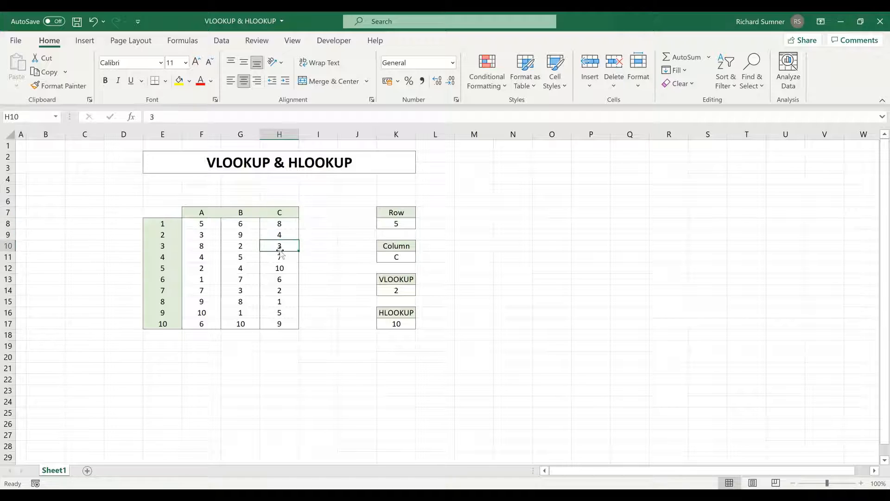
{"action": "left_click", "coordinate": [280, 256]}
{"action": "left_click", "coordinate": [276, 268]}
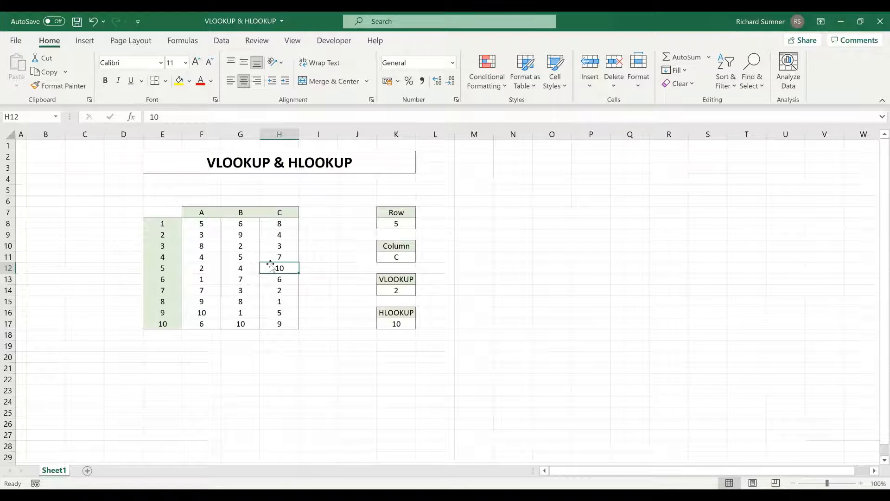
Test the HLOOKUP with D and B in the Column cell K11, and set it back to C
{"action": "left_click", "coordinate": [387, 257]}
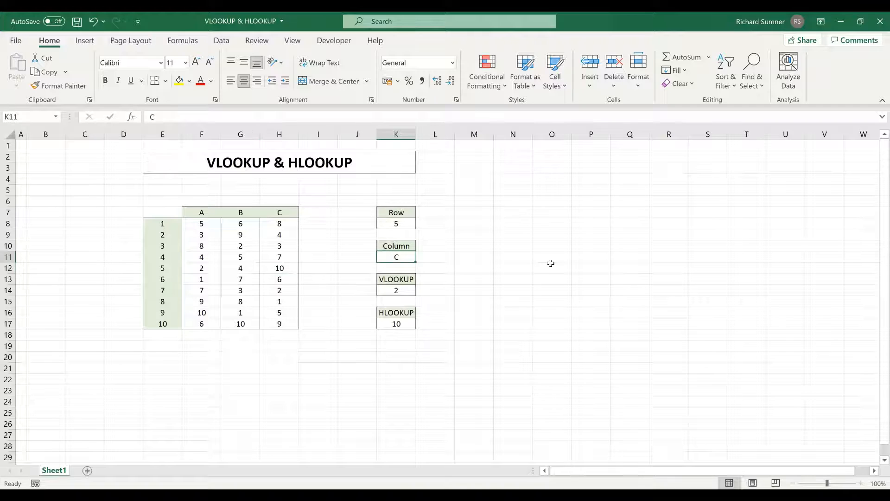
{"action": "type", "text": "D"}
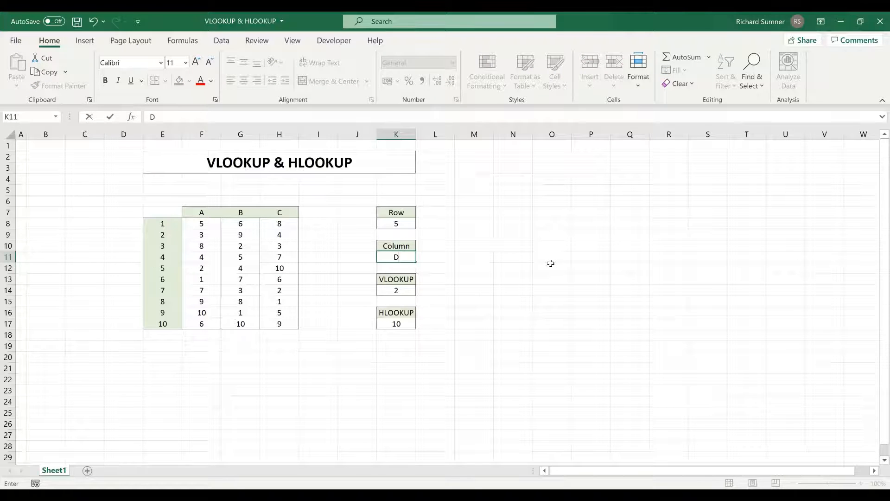
{"action": "key", "text": "Return"}
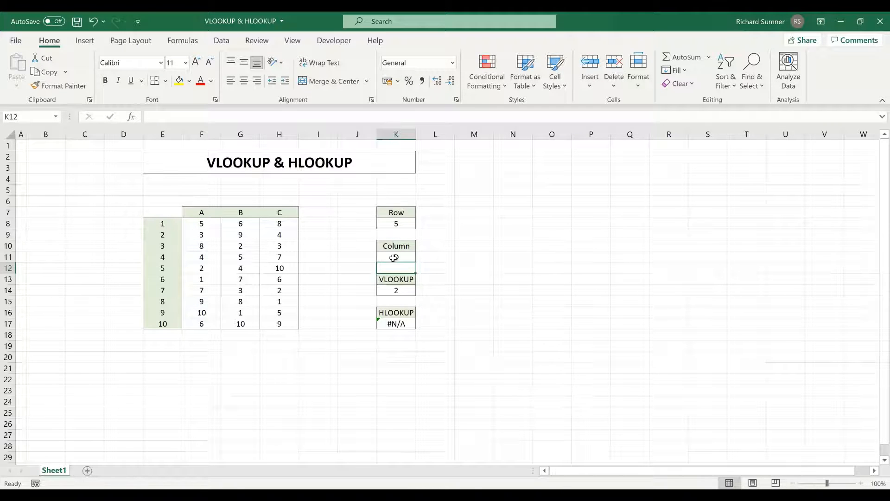
{"action": "key", "text": "Up"}
{"action": "type", "text": "B"}
{"action": "key", "text": "Return"}
{"action": "left_click", "coordinate": [403, 255]}
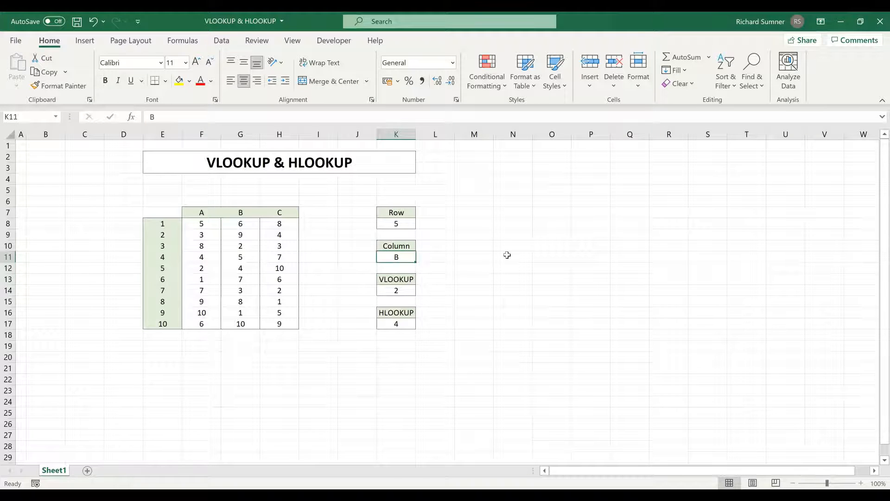
{"action": "type", "text": "C"}
{"action": "key", "text": "Return"}
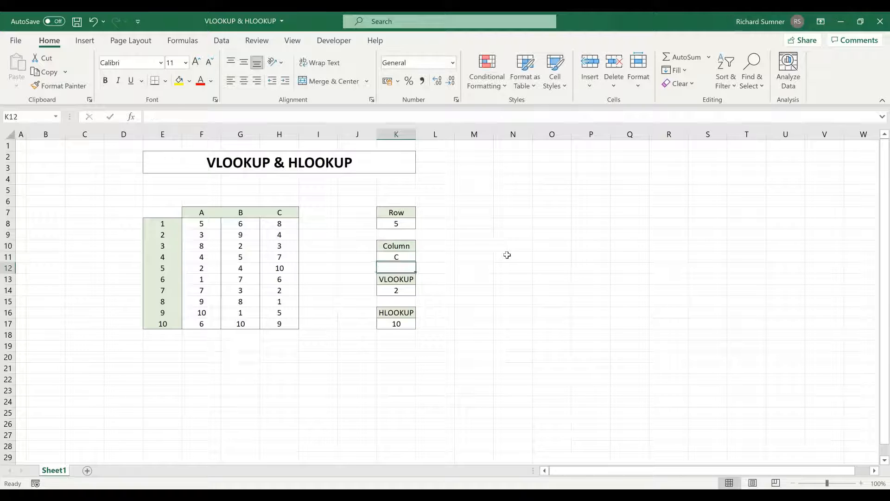
Set the Row cell K8 to 9 and check the VLOOKUP in K14 against the table
{"action": "left_click", "coordinate": [401, 288]}
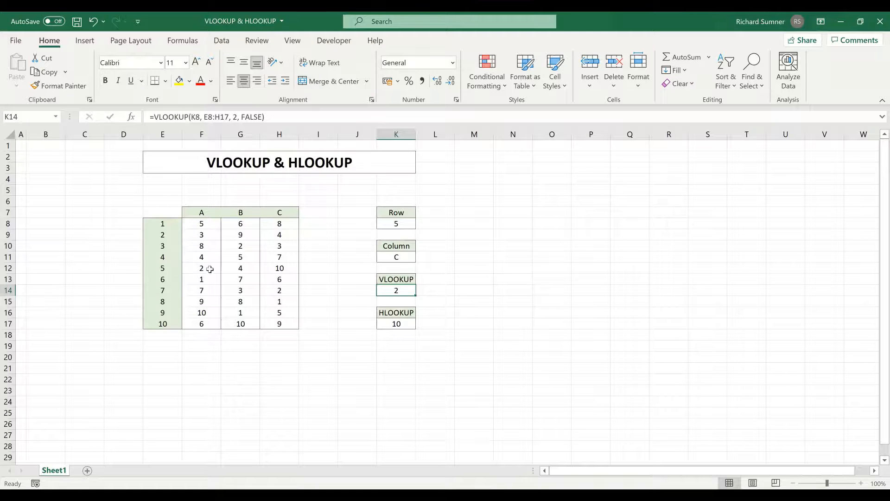
{"action": "left_click", "coordinate": [396, 224]}
{"action": "type", "text": "9"}
{"action": "key", "text": "Return"}
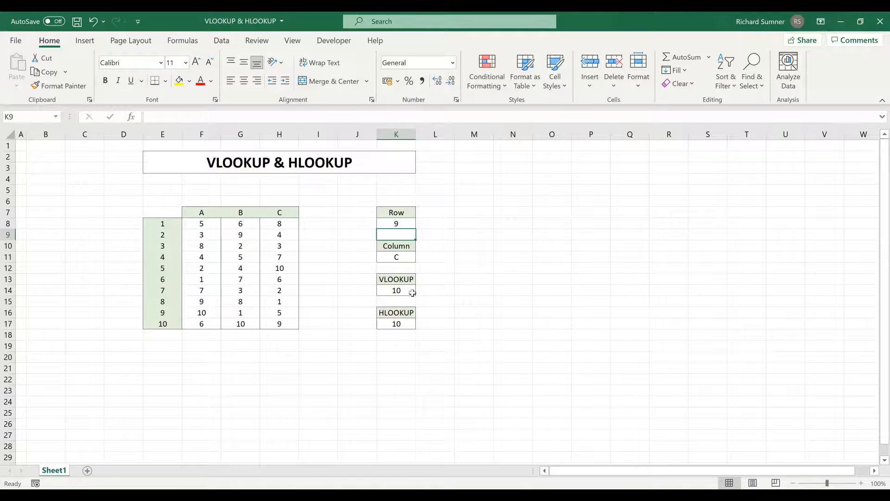
{"action": "left_click", "coordinate": [412, 292]}
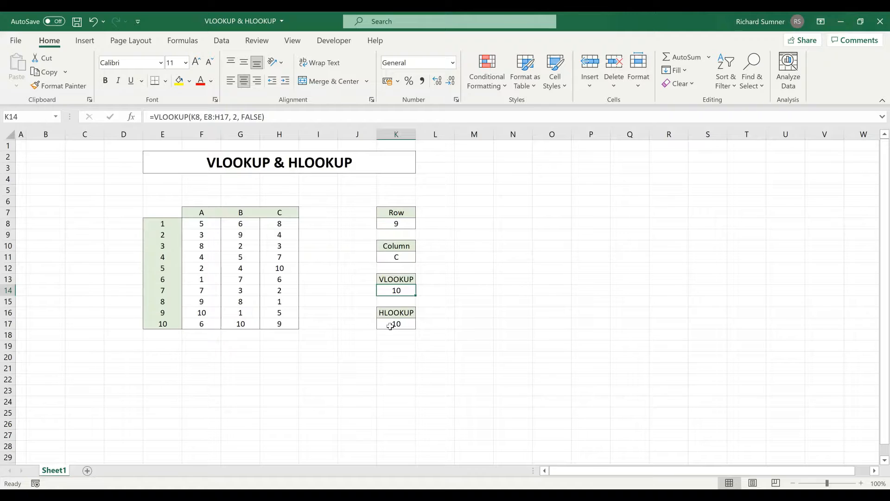
{"action": "left_click", "coordinate": [278, 200]}
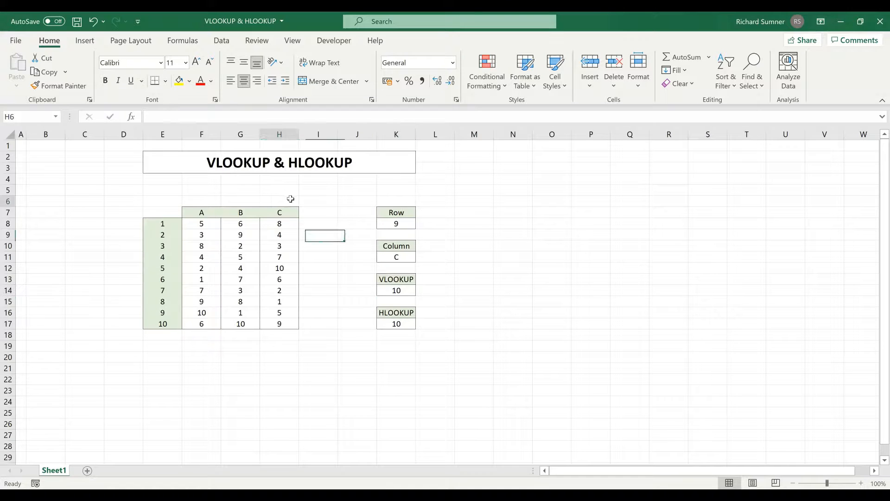
{"action": "right_click", "coordinate": [239, 135]}
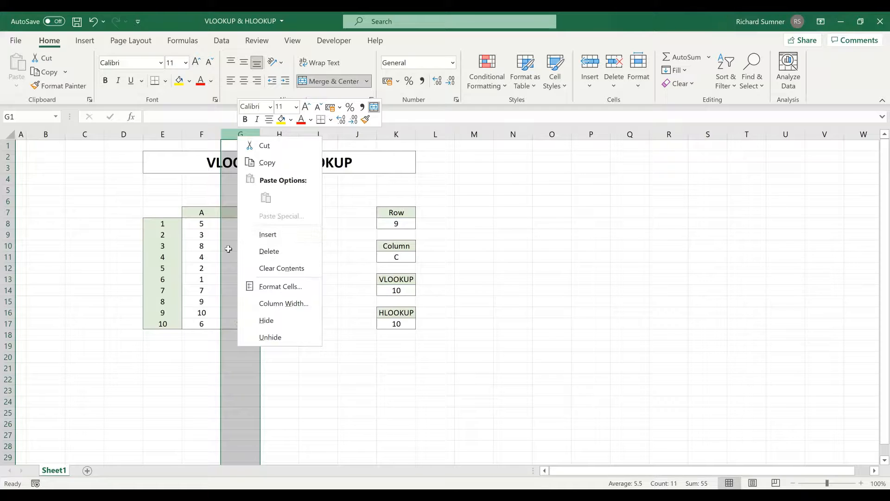
{"action": "key", "text": "Escape"}
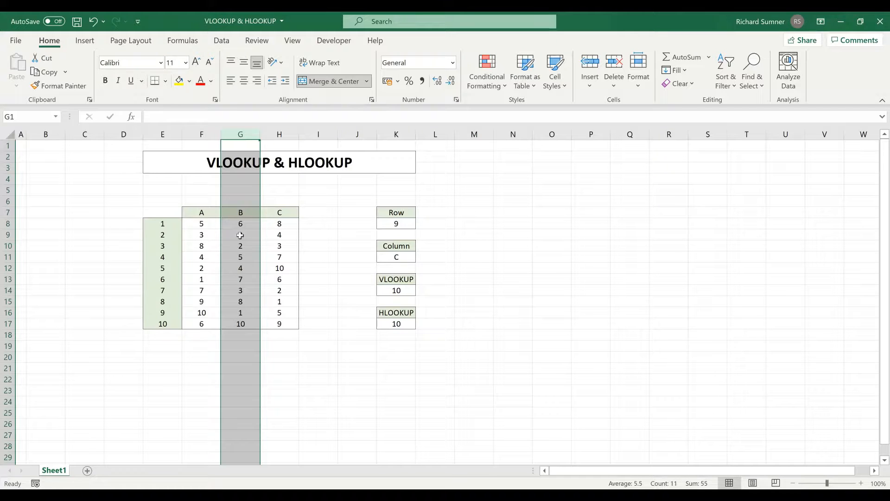
{"action": "left_click_drag", "start_coordinate": [240, 212], "coordinate": [244, 325]}
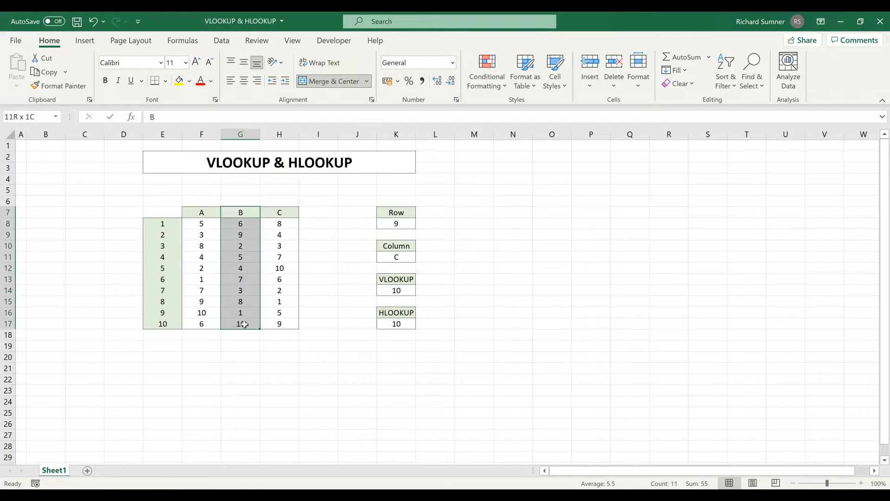
{"action": "left_click_drag", "start_coordinate": [259, 277], "coordinate": [214, 279]}
{"action": "key", "text": "Escape"}
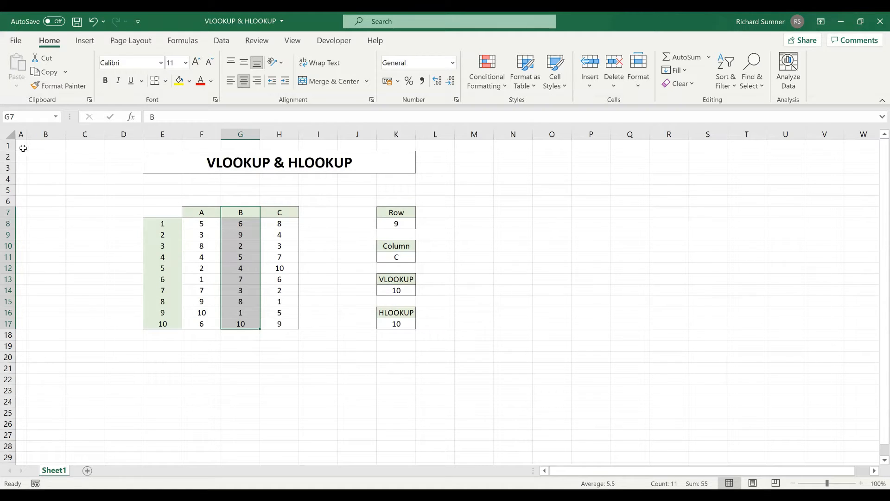
Review the arguments of the VLOOKUP formula in K14 and return to cell A1
{"action": "left_click", "coordinate": [396, 290]}
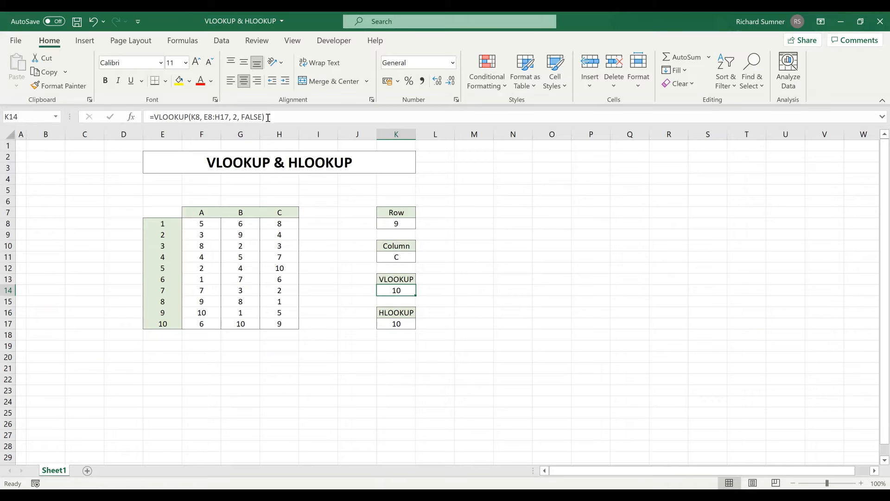
{"action": "left_click", "coordinate": [23, 146]}
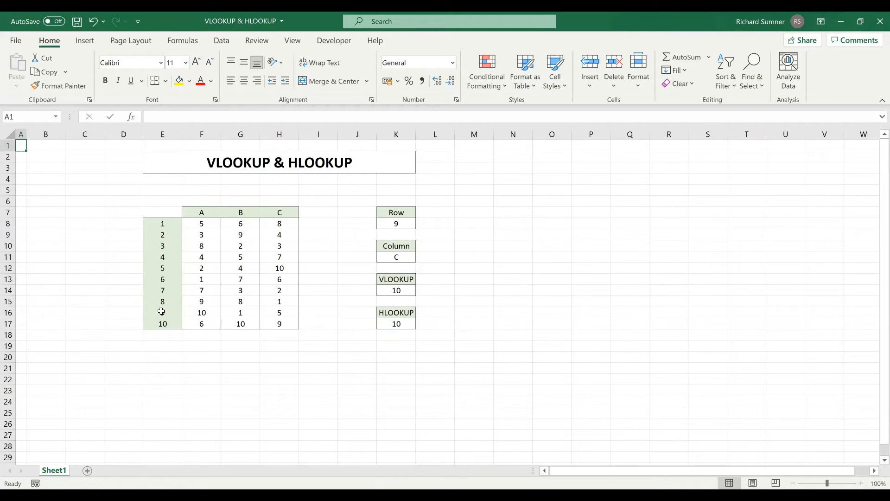